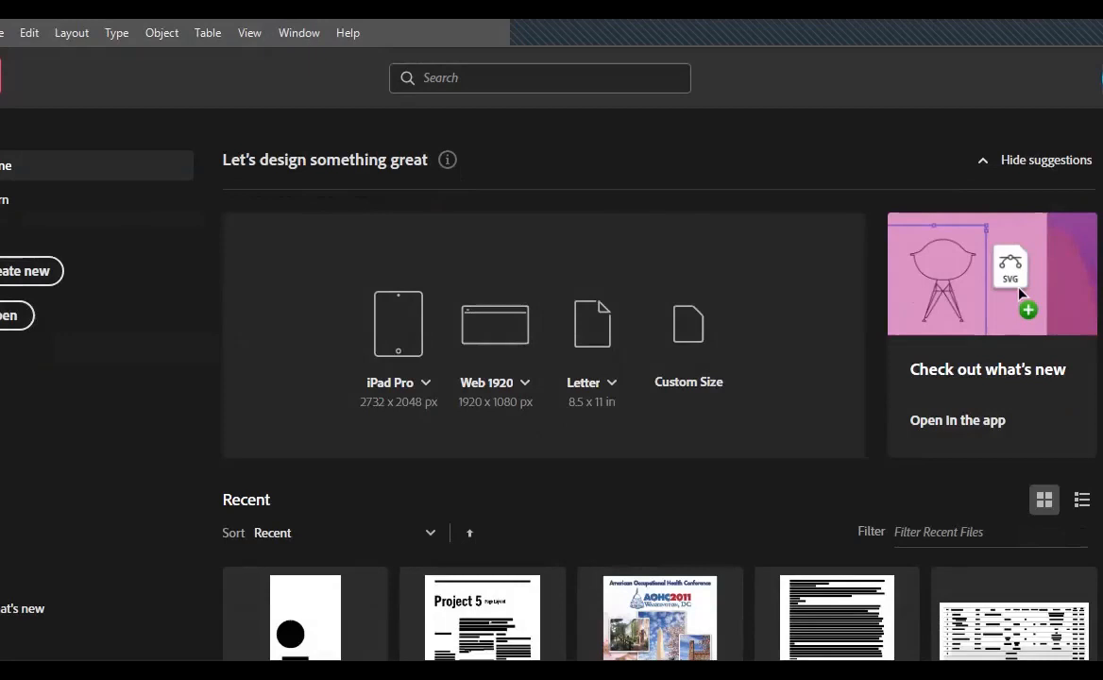
# - Start a new document and switch its units to inches, keeping the width at 5 in
pyautogui.hotkey('ctrl', 'n')
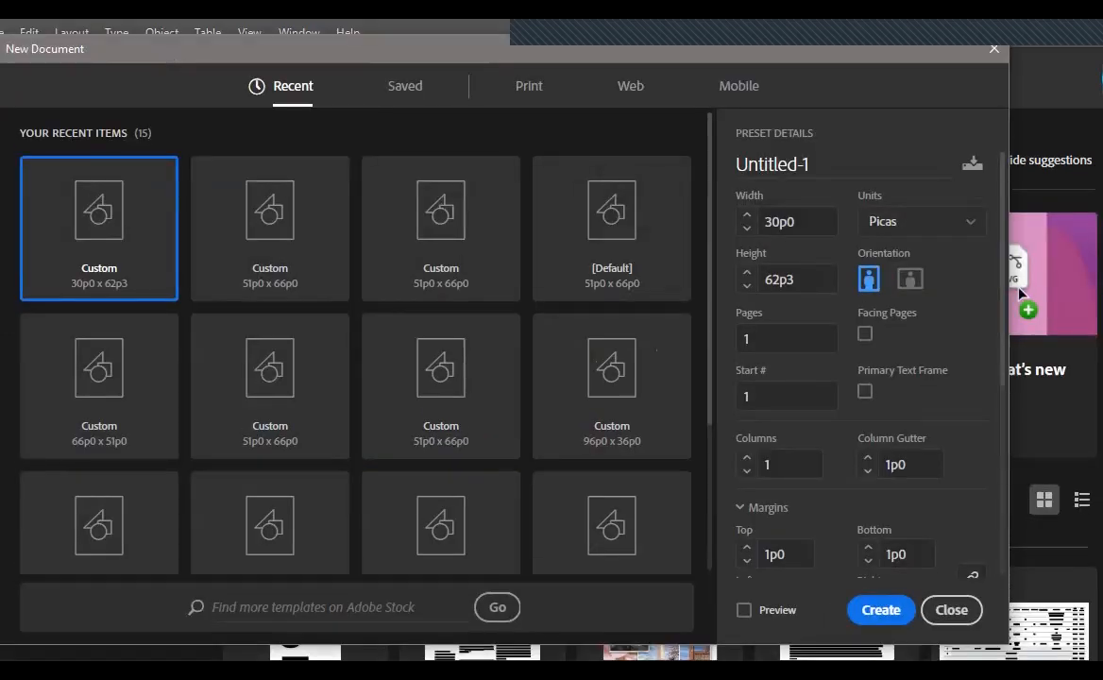
pyautogui.moveTo(788, 222); pyautogui.dragTo(761, 222)
pyautogui.click(922, 222)
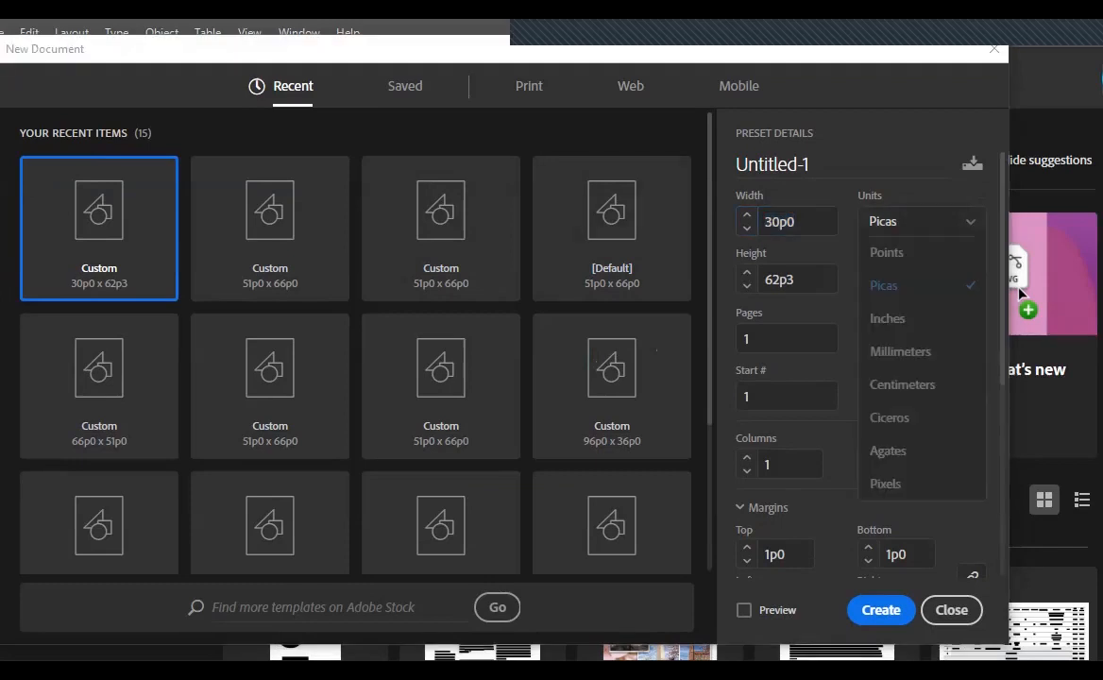
pyautogui.click(888, 318)
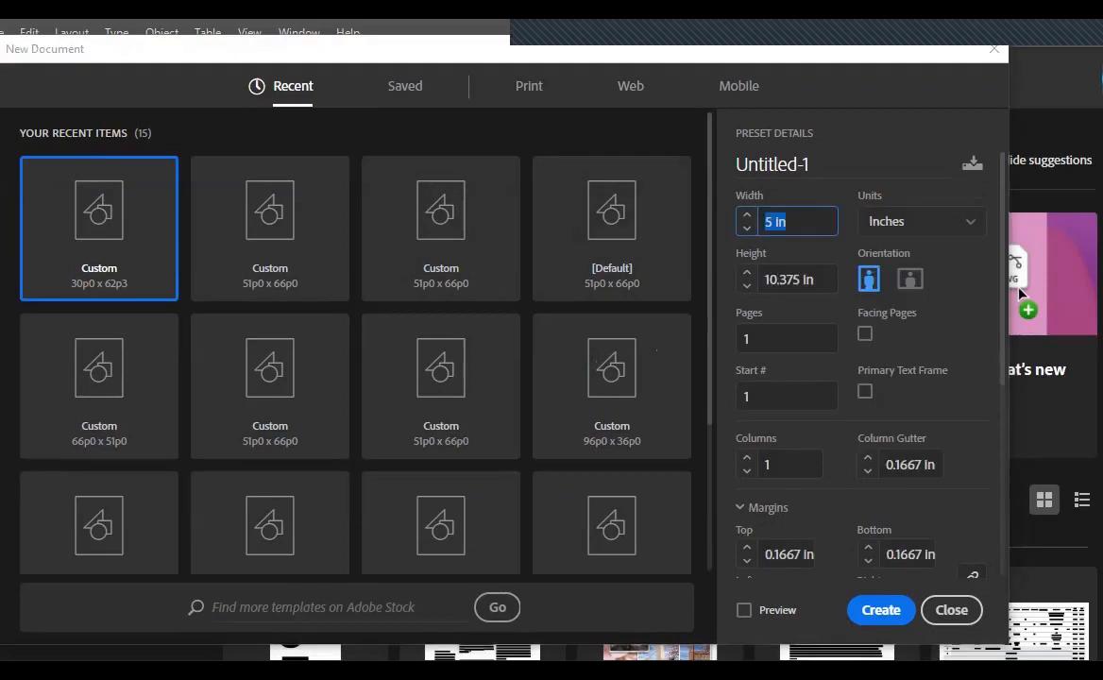
pyautogui.press('Tab')
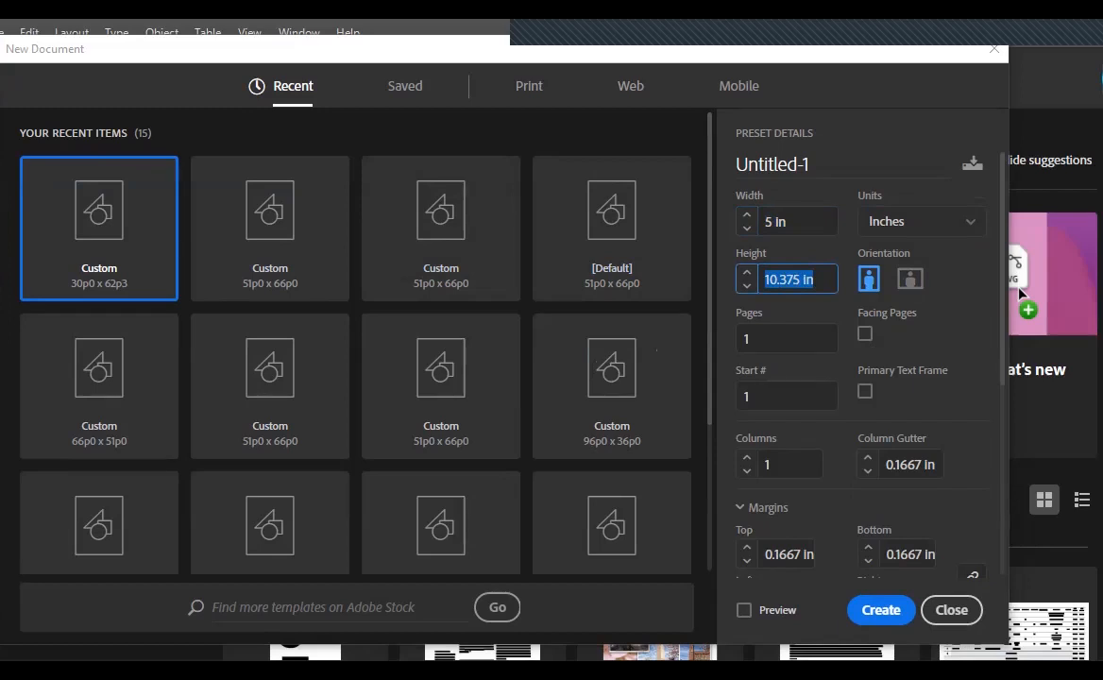
# - Try to enter the page height as the fraction 10 3/8 inches
pyautogui.press('Right')
pyautogui.press('BackSpace')
pyautogui.press('BackSpace')
pyautogui.press('BackSpace')
pyautogui.press('BackSpace')
pyautogui.press('BackSpace')
pyautogui.press('BackSpace')
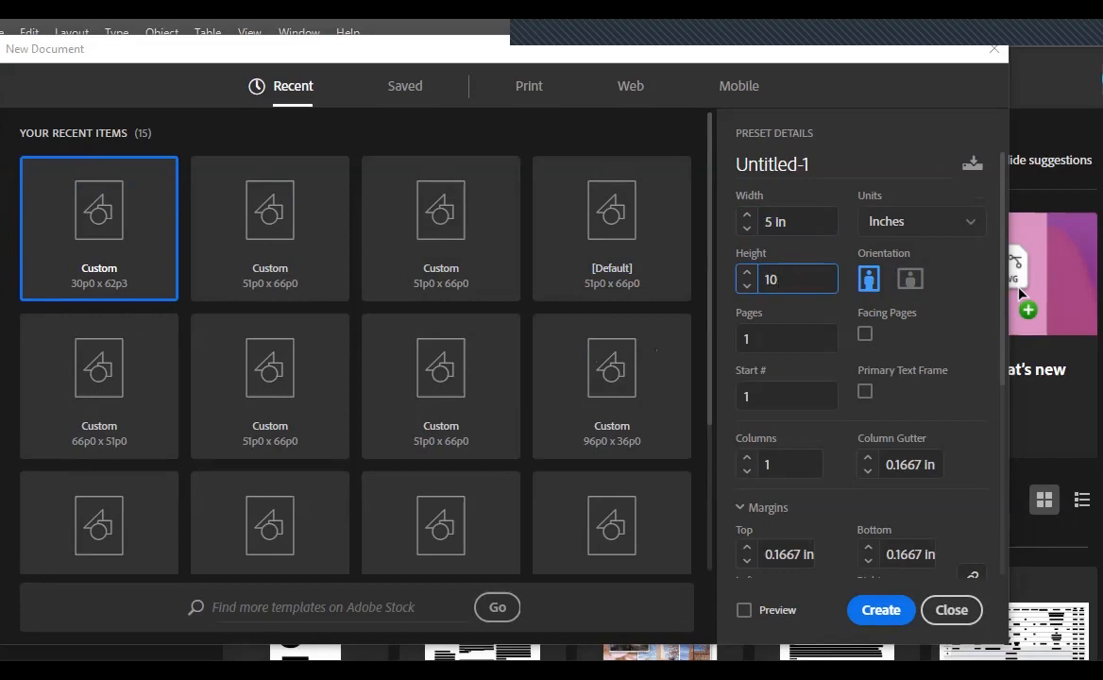
pyautogui.write('3/8')
pyautogui.press('Return')
pyautogui.press('Tab')
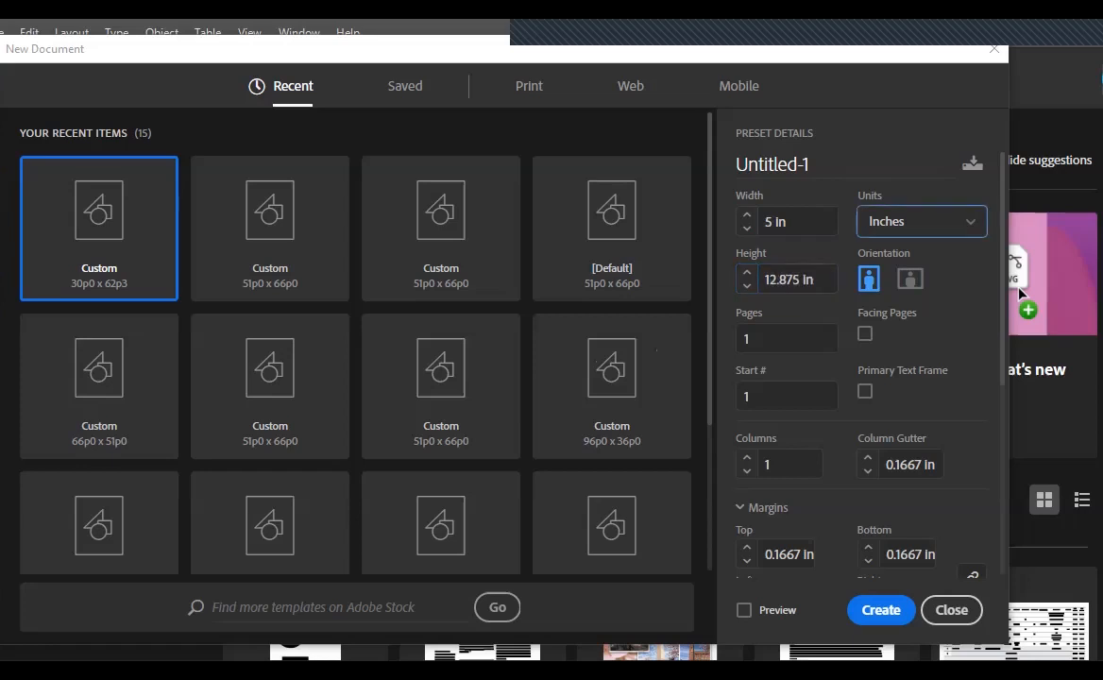
# - Try to enter the page height in hyphenated form as 10-3/8
pyautogui.hotkey('shift', 'Tab')
pyautogui.press('BackSpace')
pyautogui.press('BackSpace')
pyautogui.press('BackSpace')
pyautogui.press('BackSpace')
pyautogui.press('BackSpace')
pyautogui.press('BackSpace')
pyautogui.press('BackSpace')
pyautogui.press('BackSpace')
pyautogui.press('BackSpace')
pyautogui.write('10')
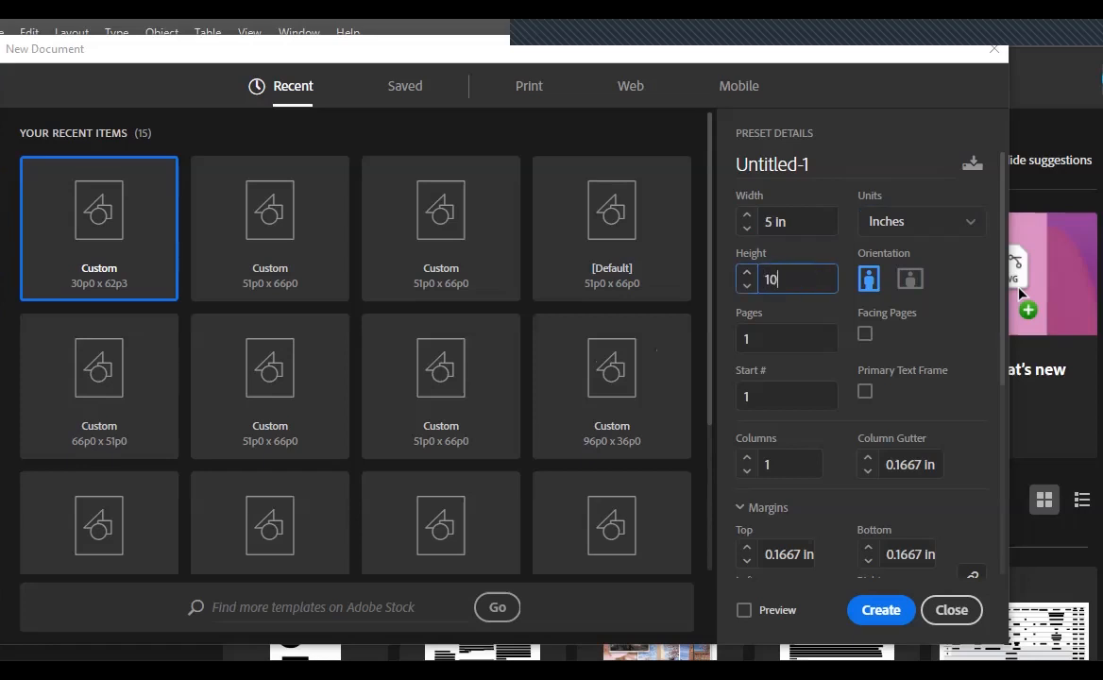
pyautogui.write('-3/8')
pyautogui.press('Tab')
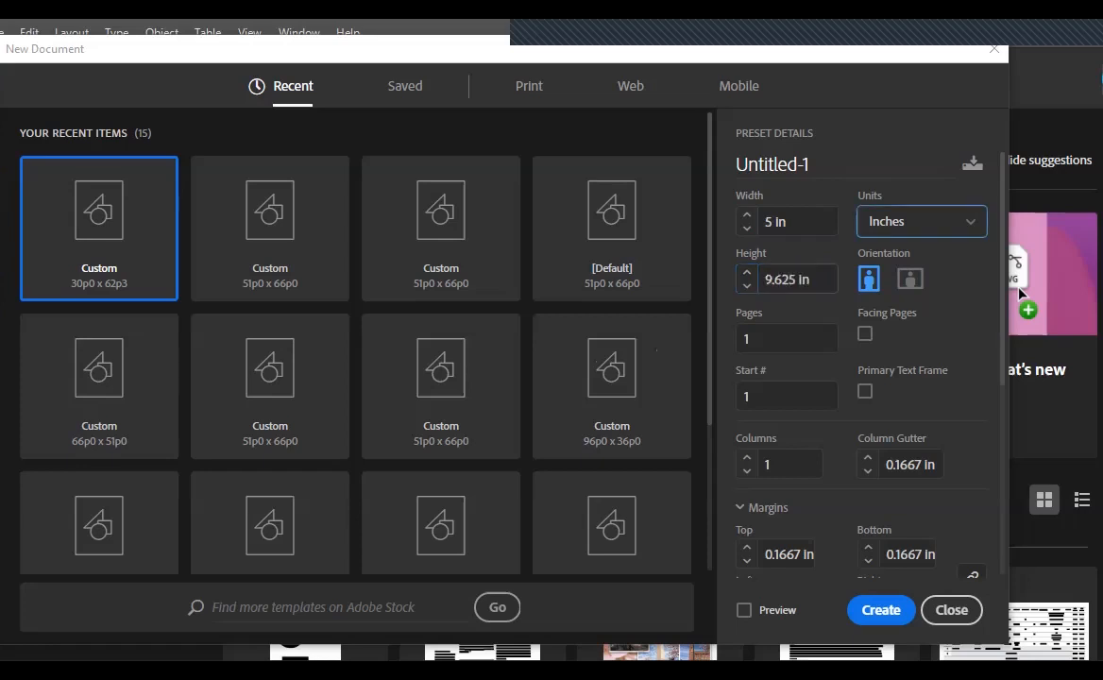
# - Set the page height to 10.375 in and switch the document units to picas
pyautogui.hotkey('shift', 'Tab')
pyautogui.write('1')
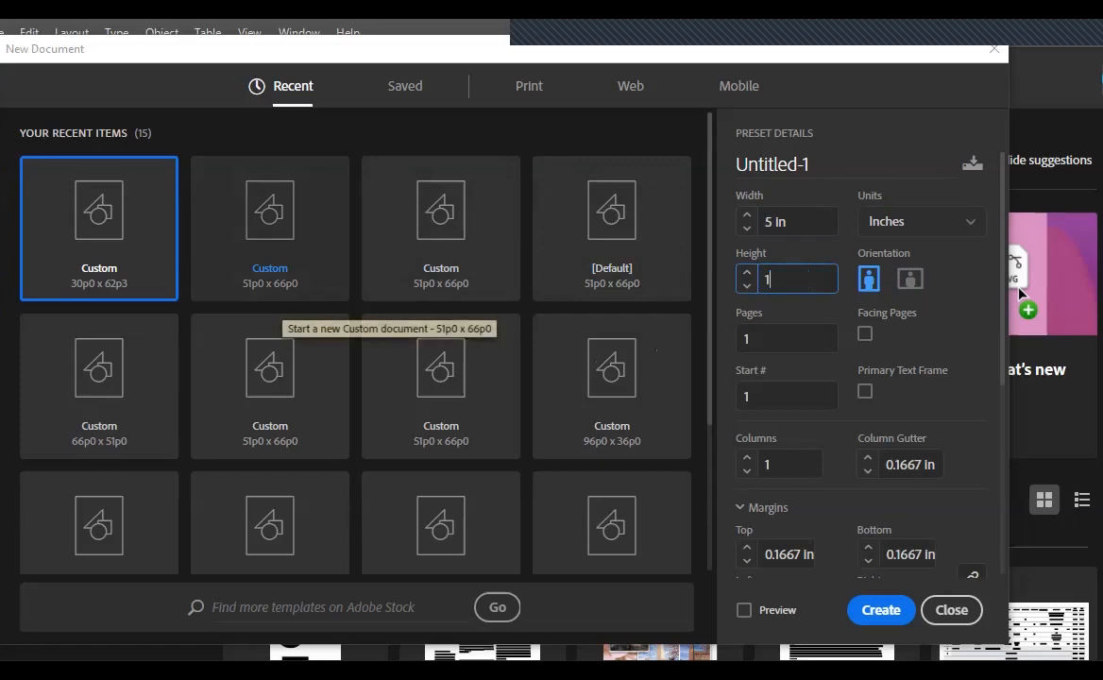
pyautogui.write('0.375')
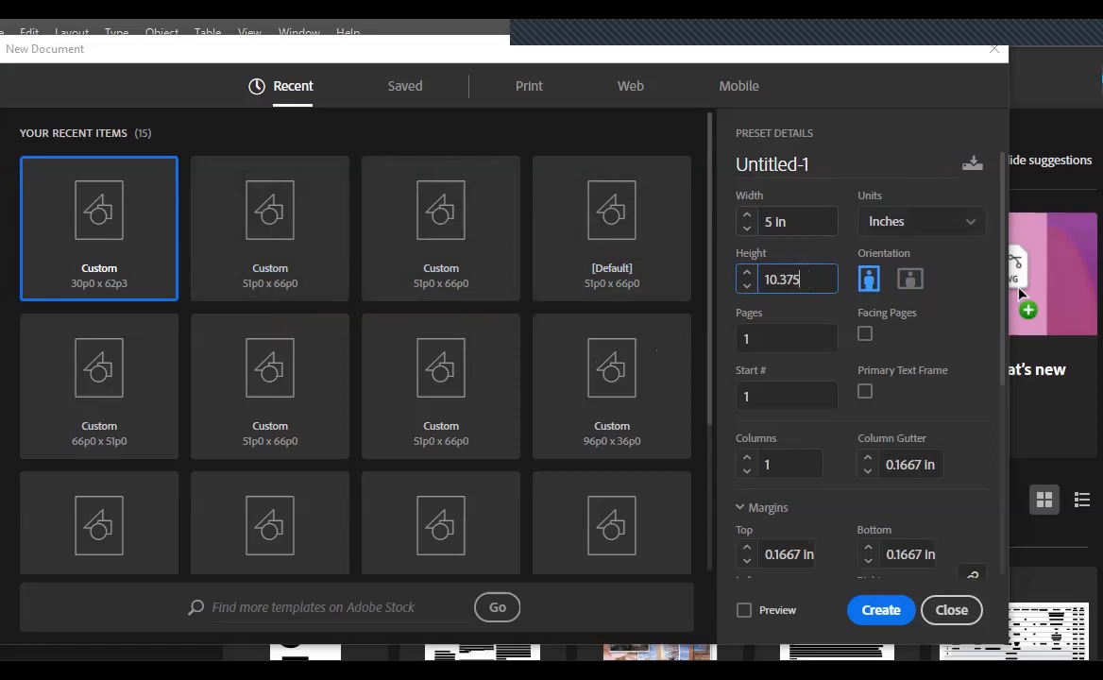
pyautogui.click(922, 222)
pyautogui.click(885, 285)
# - Set all four linked margins of the new document to 3p0
pyautogui.scroll(-4, 869, 416)
pyautogui.scroll(2, 869, 452)
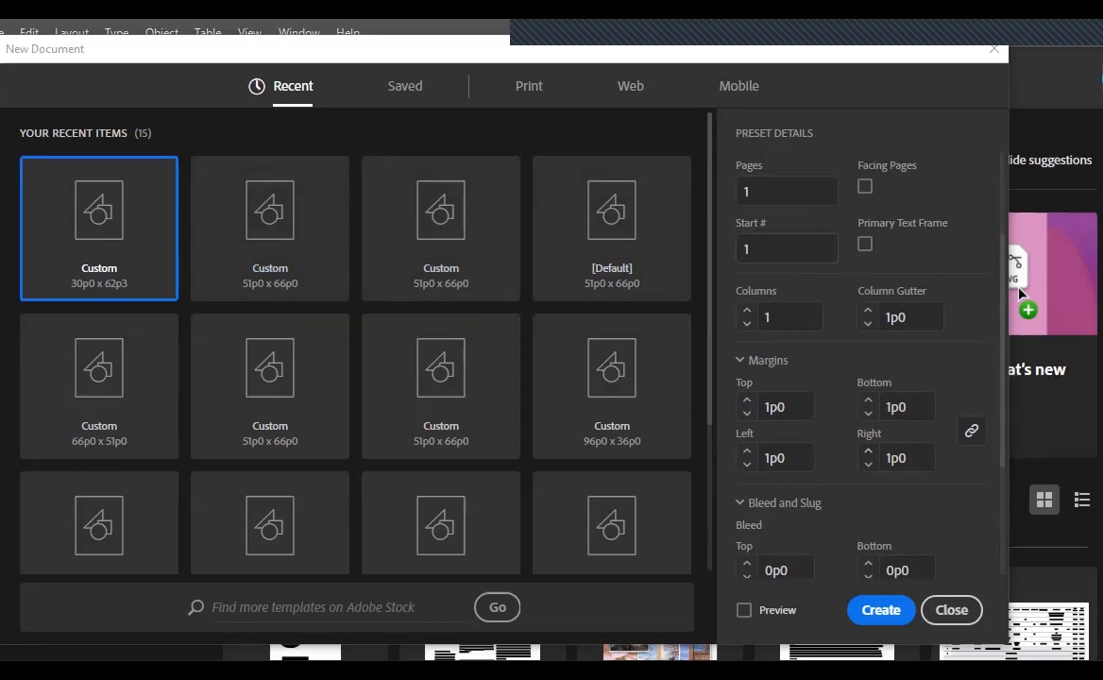
pyautogui.click(790, 317)
pyautogui.press('Tab')
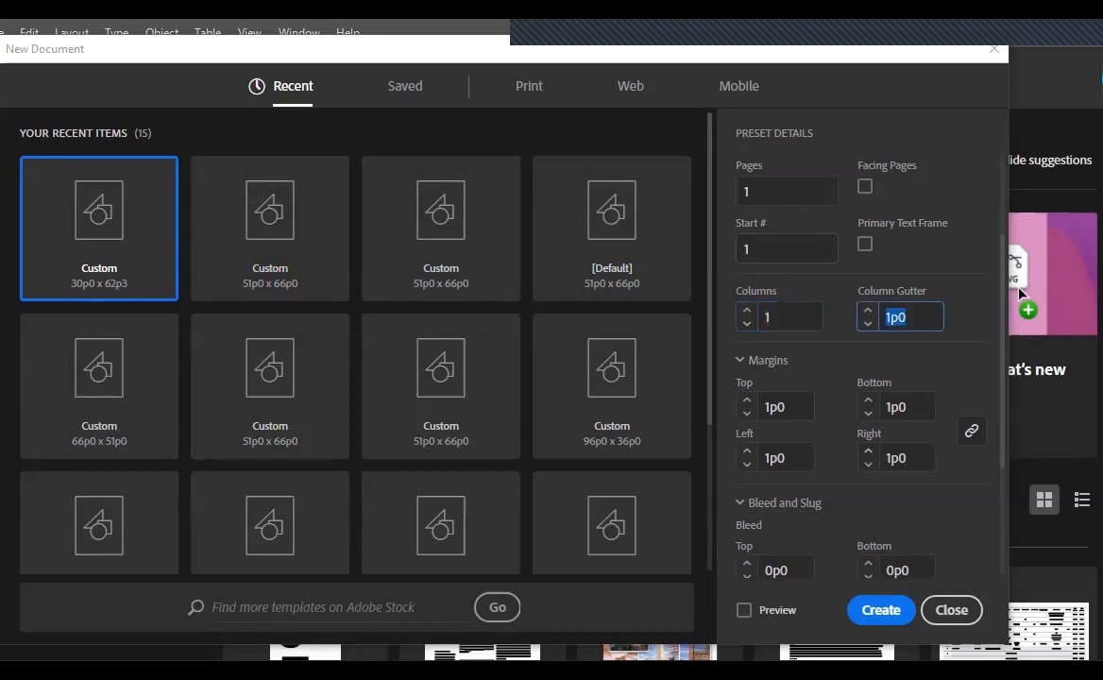
pyautogui.press('Tab')
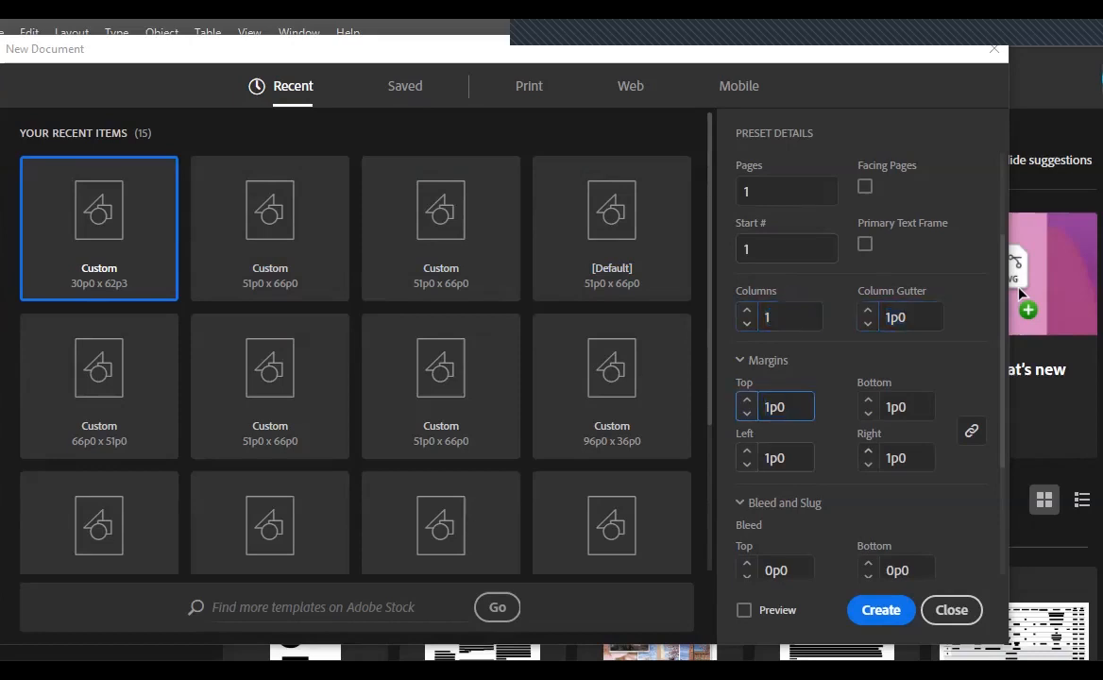
pyautogui.press('Tab')
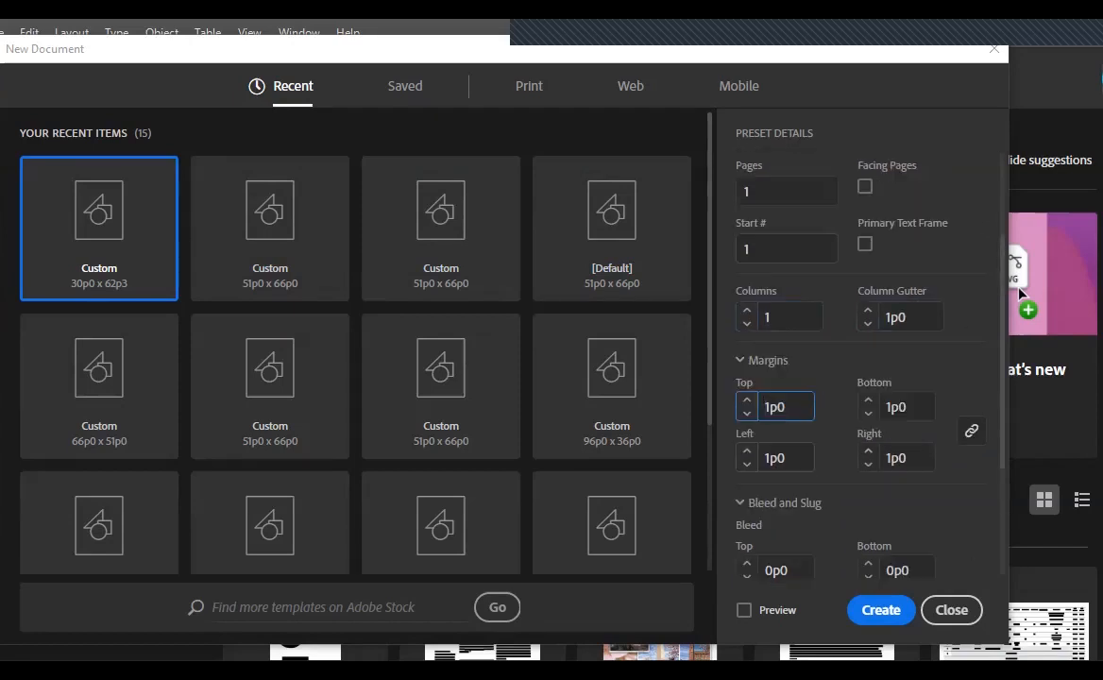
pyautogui.press('Tab')
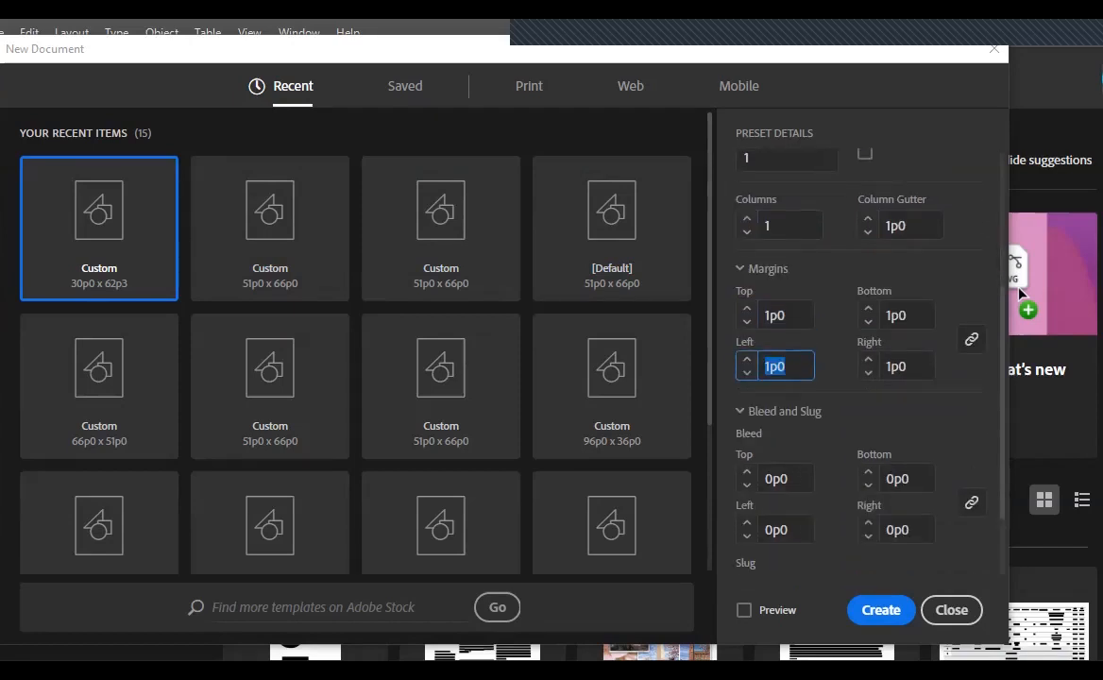
pyautogui.write('3')
pyautogui.press('Tab')
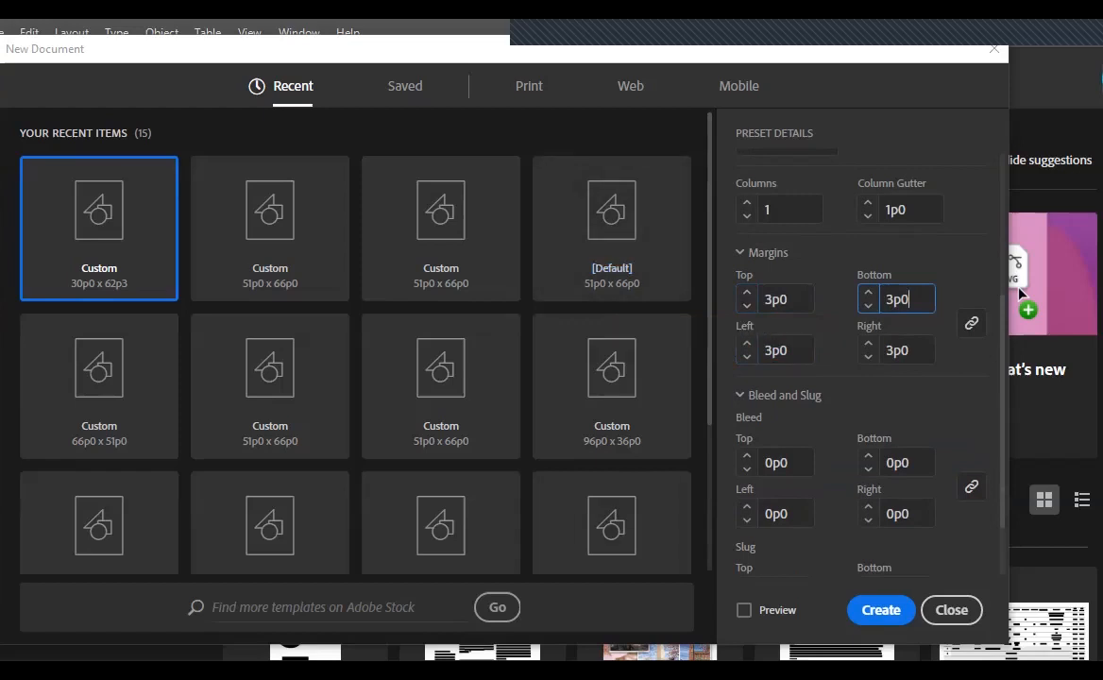
# - Set all four linked margins of the new document to 1p0
pyautogui.doubleClick(783, 299)
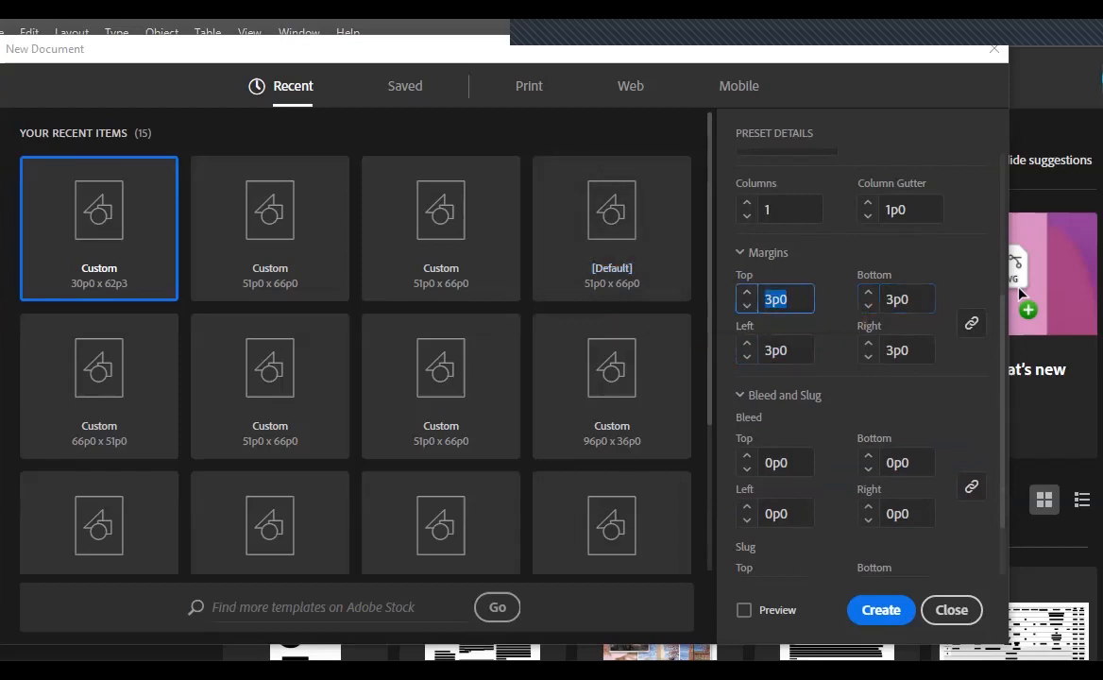
pyautogui.write('1')
pyautogui.press('Tab')
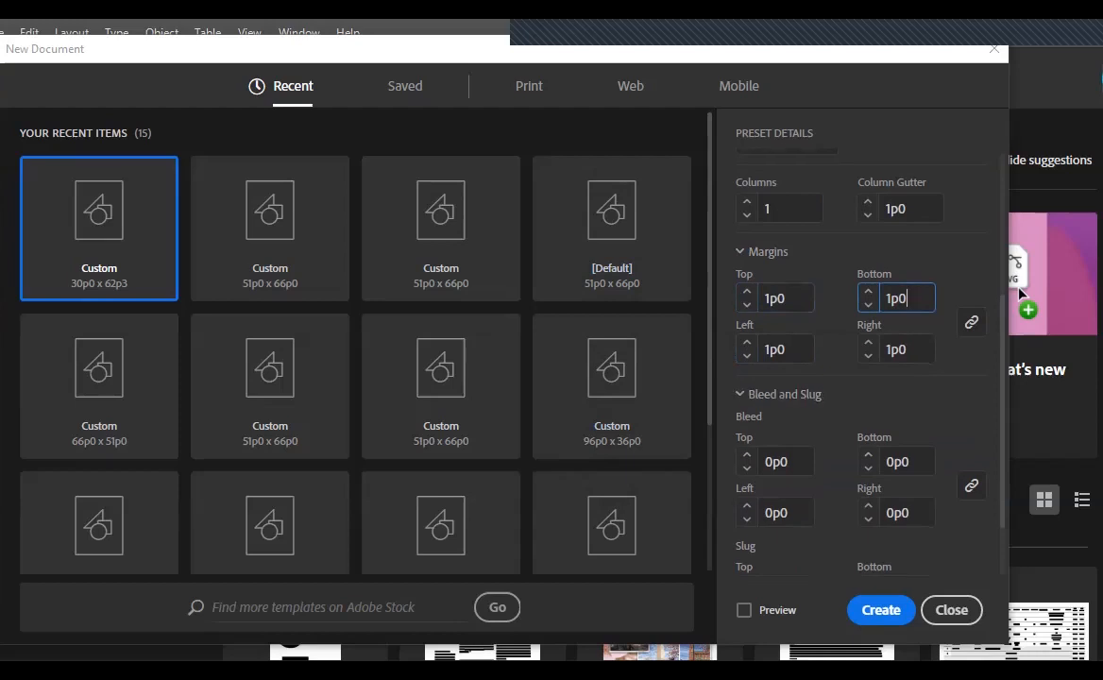
# - Review the page, bleed and slug settings and create the document
pyautogui.scroll(-1, 1021, 293)
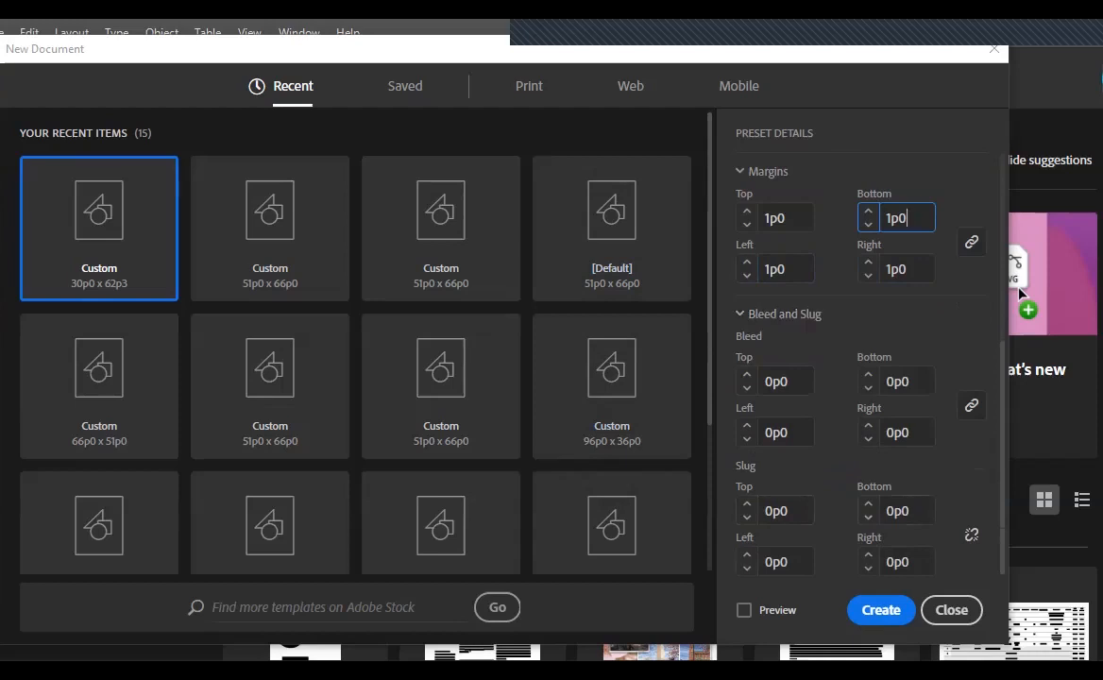
pyautogui.click(748, 517)
pyautogui.scroll(5, 860, 359)
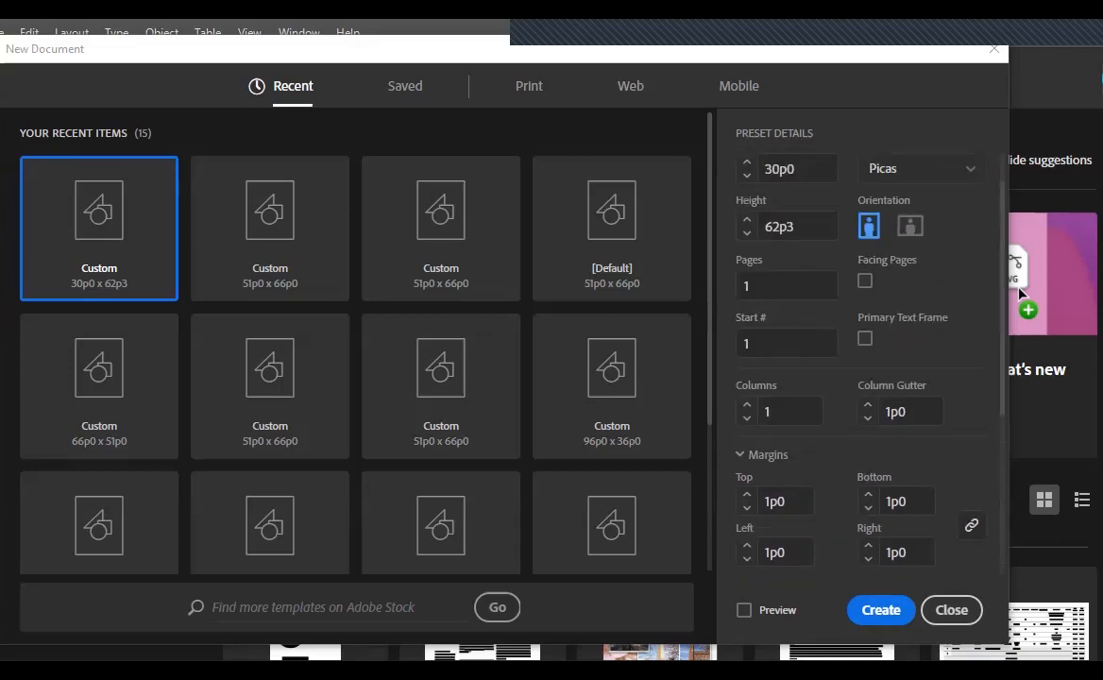
pyautogui.scroll(-2, 860, 359)
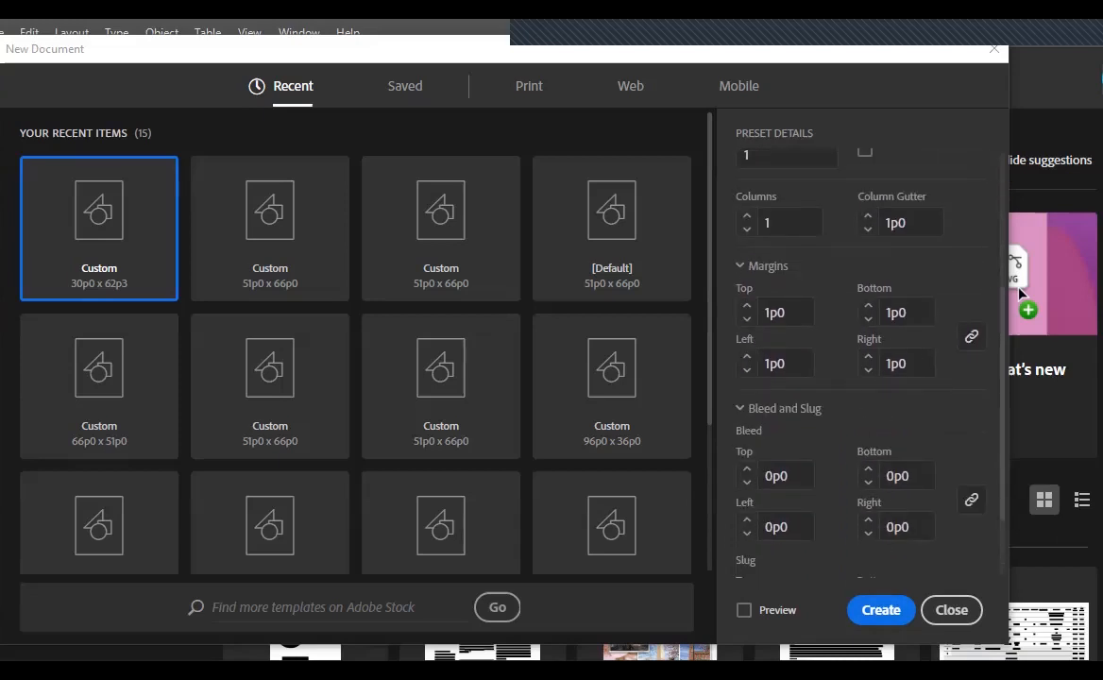
pyautogui.scroll(3, 860, 359)
pyautogui.scroll(-3, 860, 359)
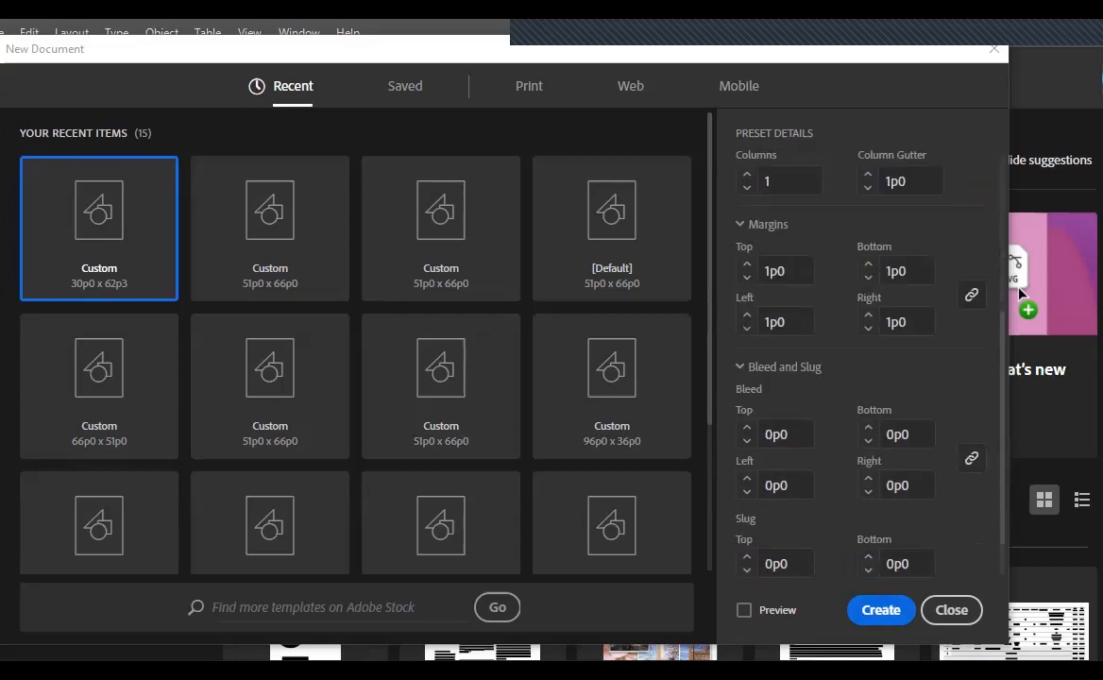
pyautogui.press('Return')
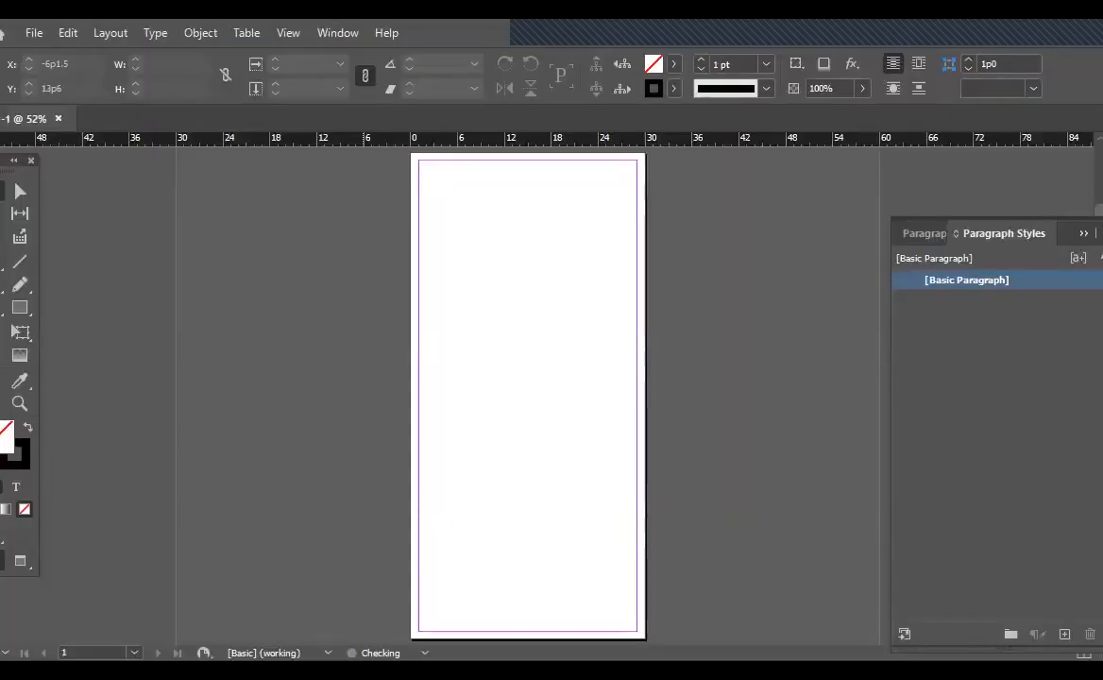
# - Open the A-Master page for editing and fit it in the window
pyautogui.hotkey('ctrl', '1')
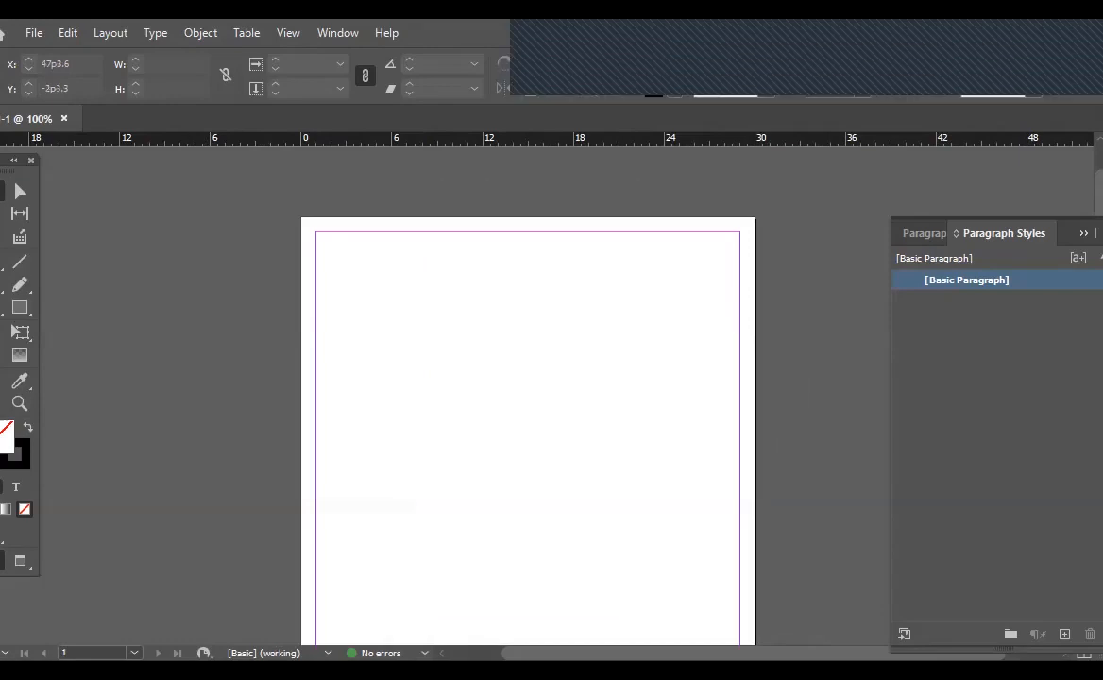
pyautogui.press('F12')
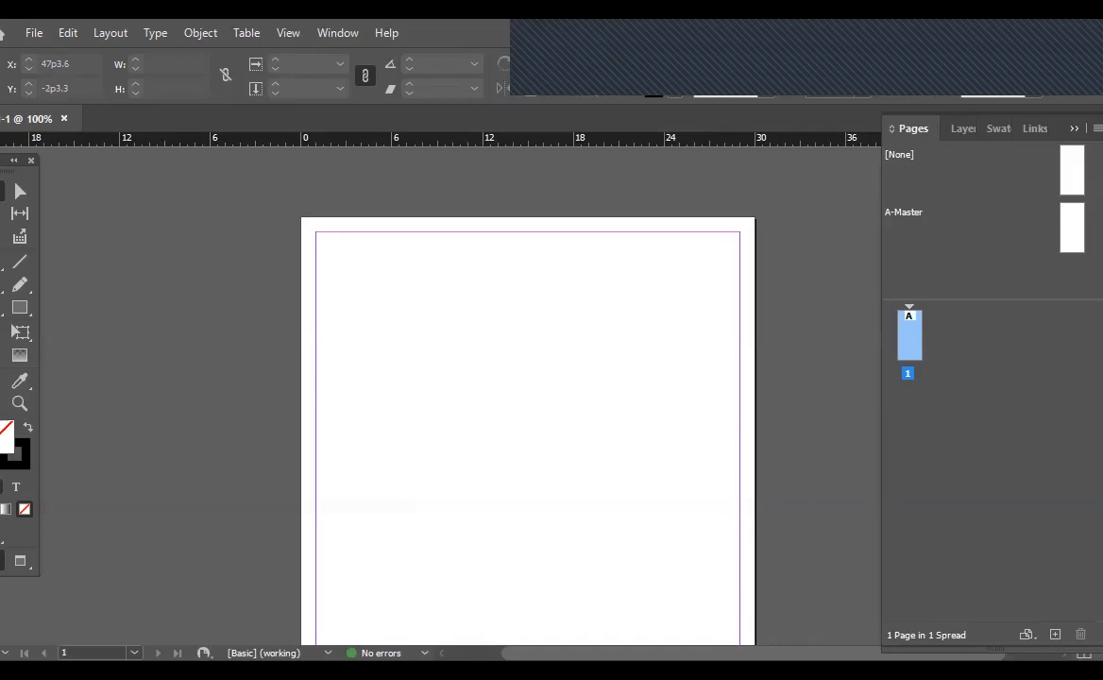
pyautogui.doubleClick(1070, 228)
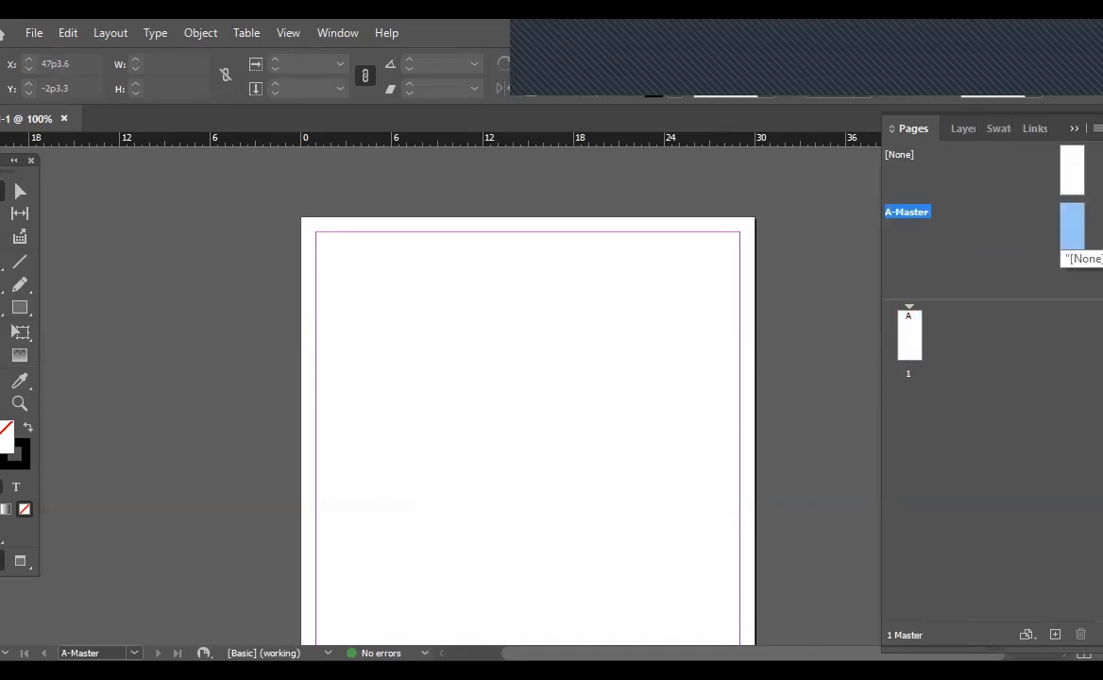
pyautogui.hotkey('ctrl', '0')
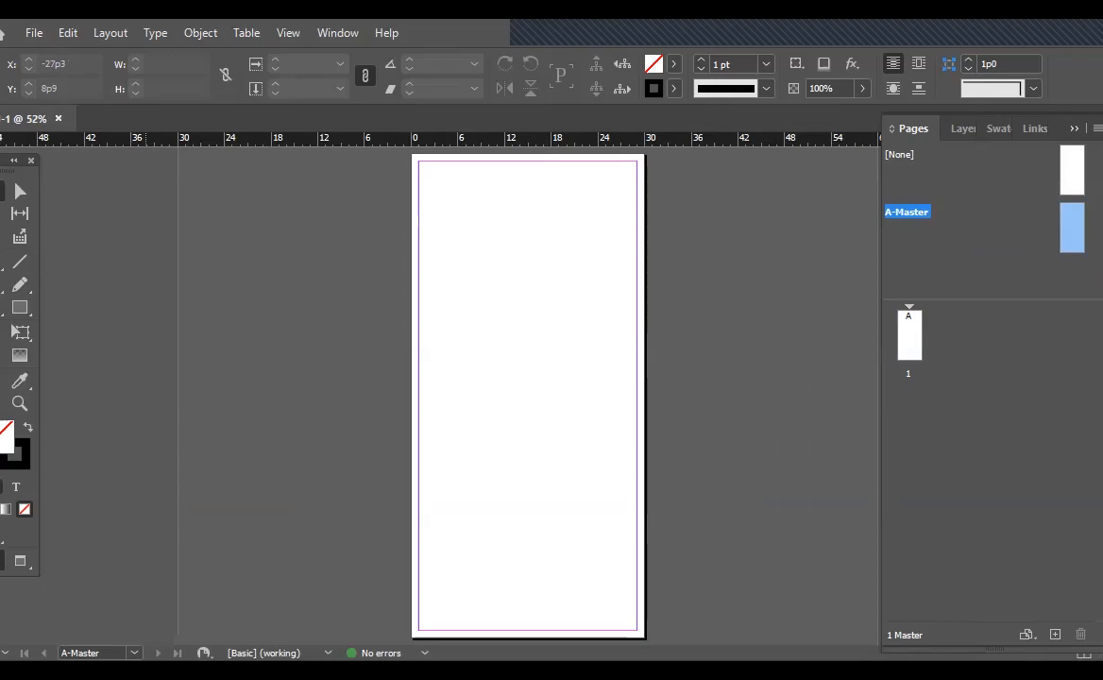
# - Add a horizontal ruler guide at about 5p0 on the A-Master page and switch the ruler units to points
pyautogui.hotkey('ctrl', '1')
pyautogui.scroll(3, 526, 397)
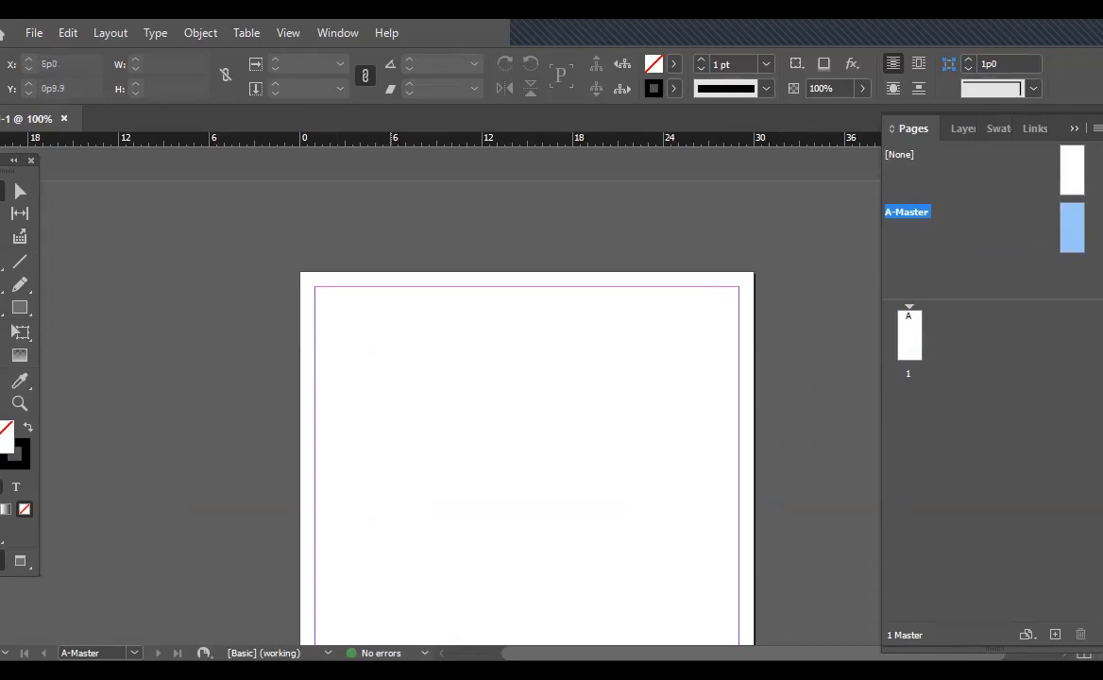
pyautogui.moveTo(194, 139); pyautogui.dragTo(216, 349)
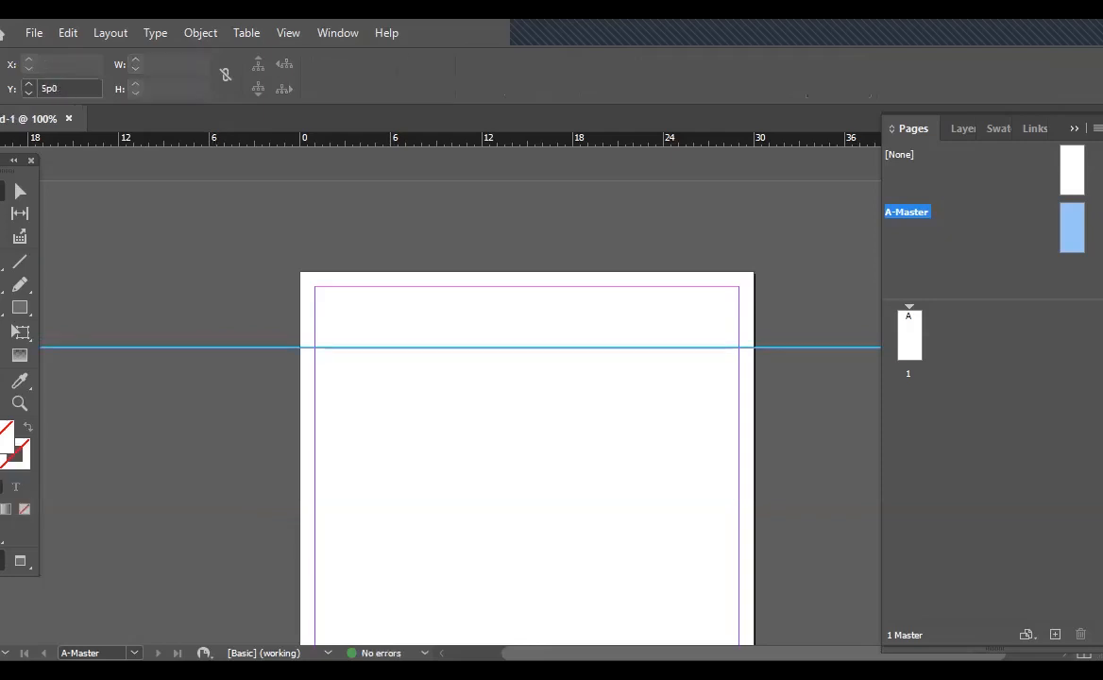
pyautogui.rightClick(28, 138)
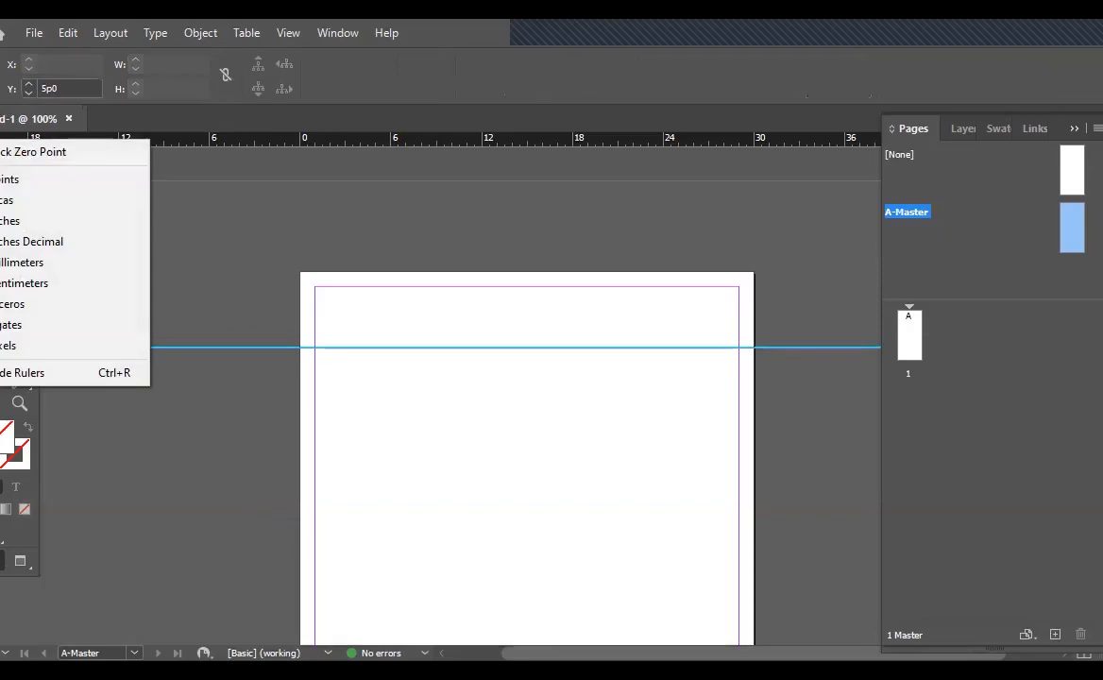
pyautogui.click(47, 179)
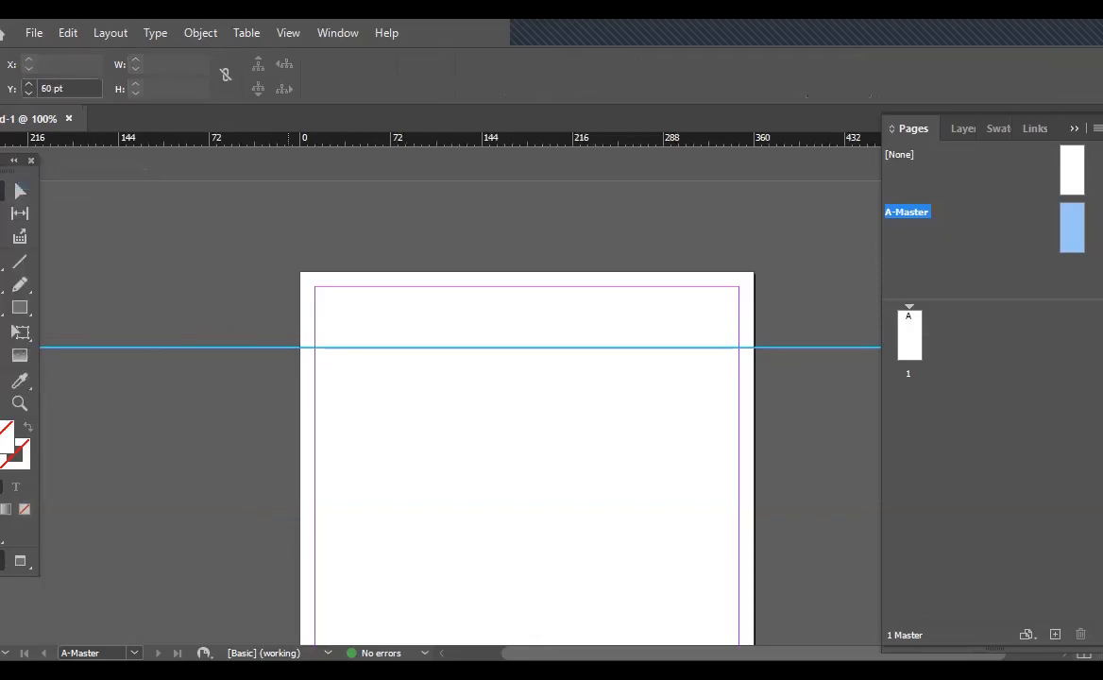
# - Set the horizontal guide's Y position to 50 pt
pyautogui.click(52, 88)
pyautogui.write('50')
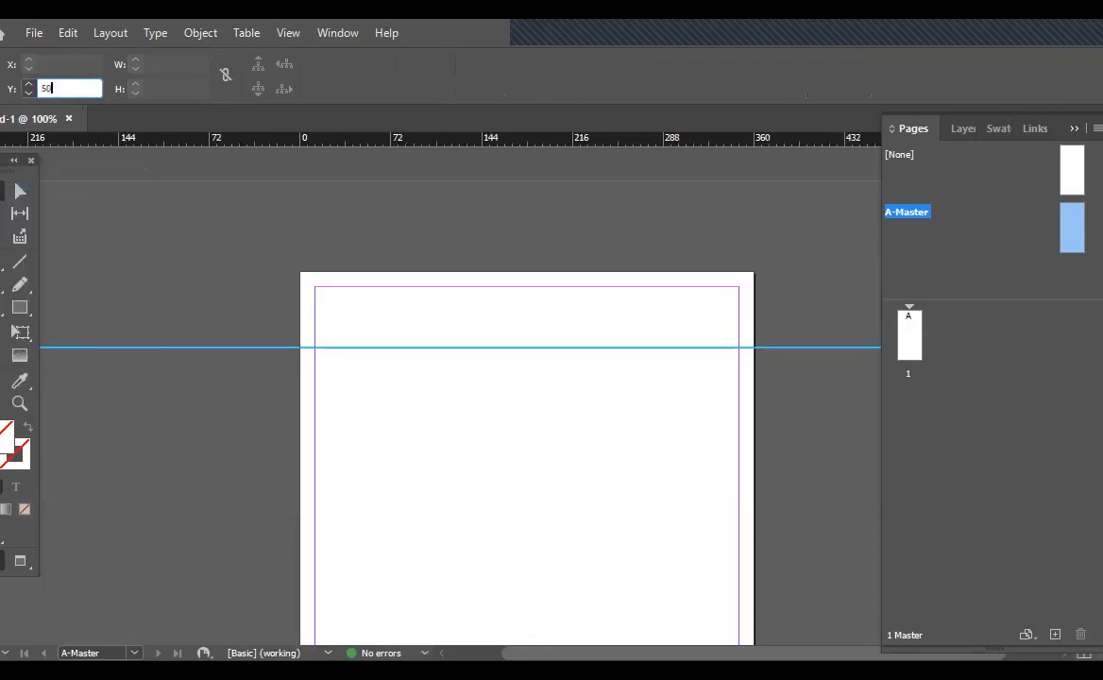
pyautogui.press('Return')
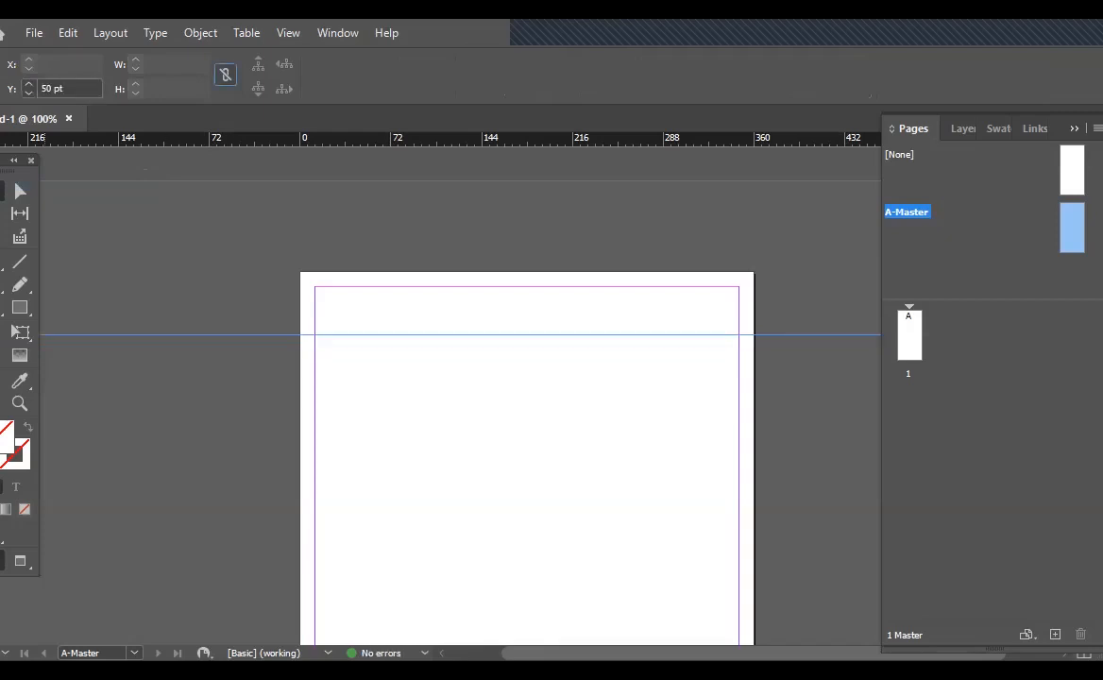
# - Add a second horizontal guide across the A-Master page at about 96 pt, below the first one
pyautogui.hscroll(-3, 461, 397)
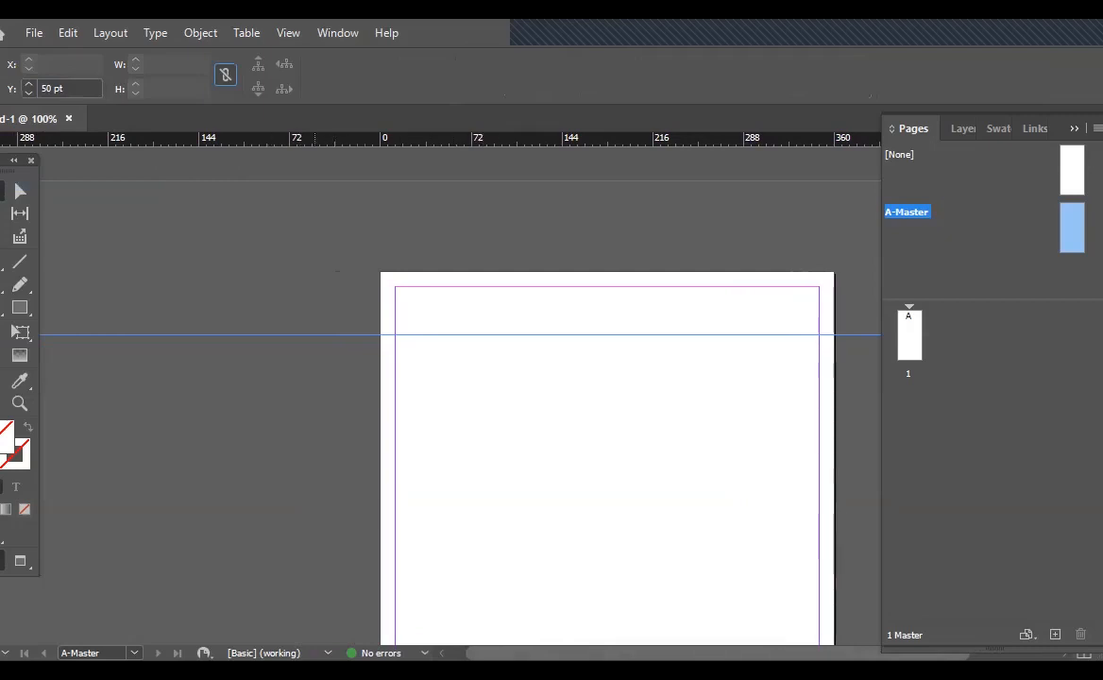
pyautogui.moveTo(472, 138); pyautogui.dragTo(472, 393)
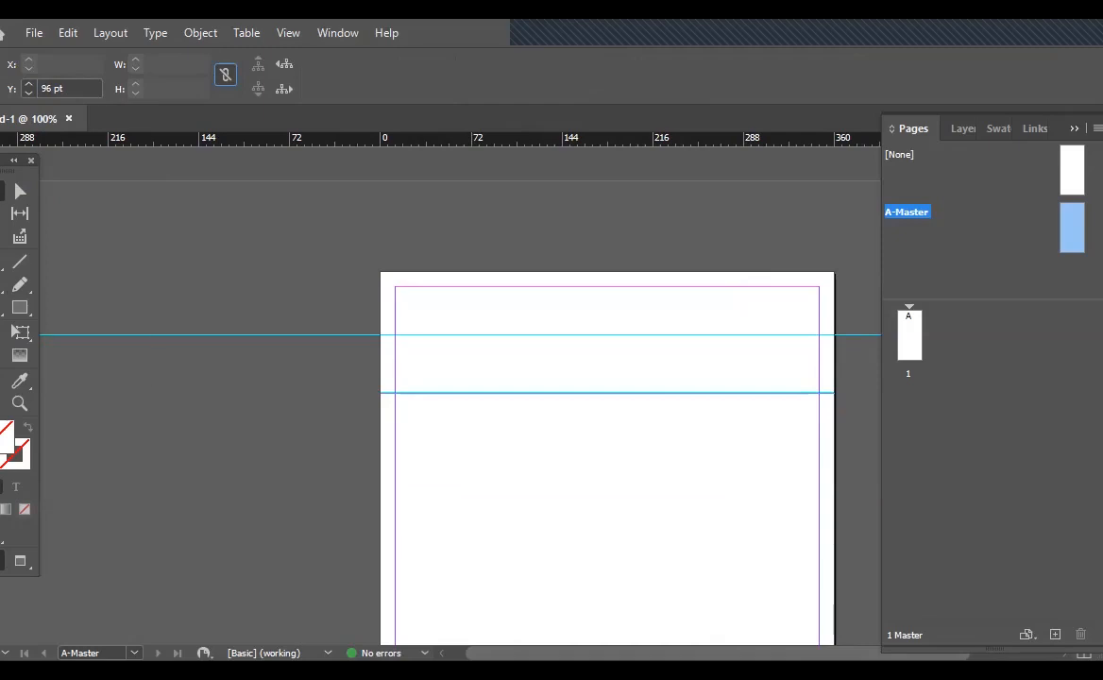
# - Switch the horizontal ruler units to picas and set the lower horizontal guide's Y position to 9p0
pyautogui.rightClick(1, 139)
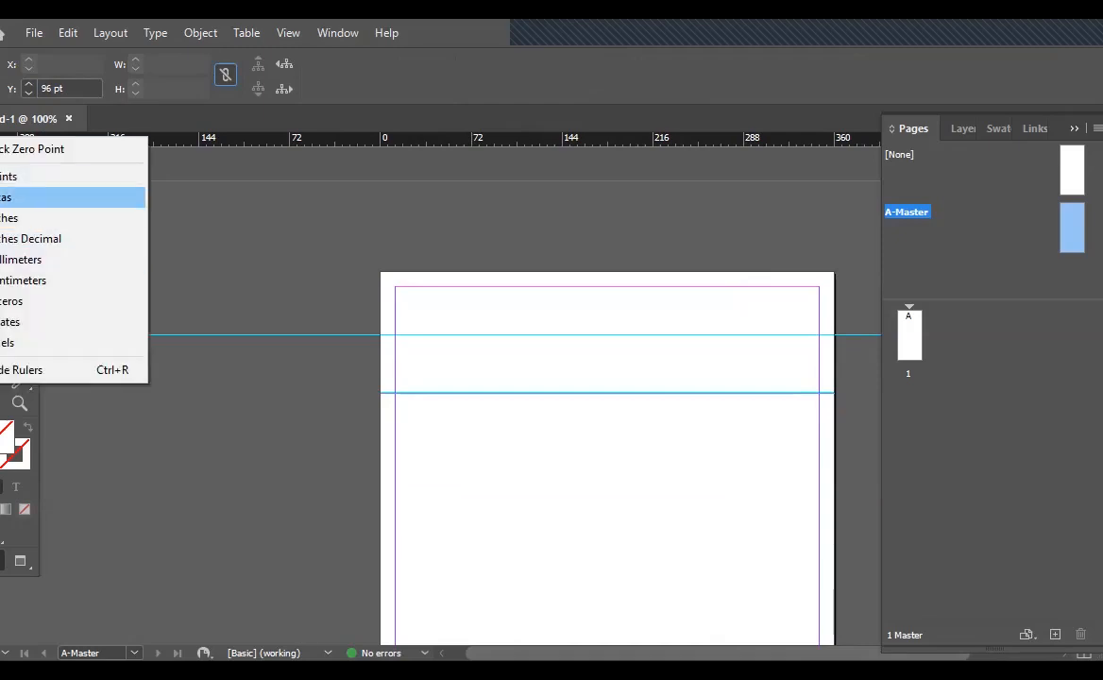
pyautogui.click(6, 196)
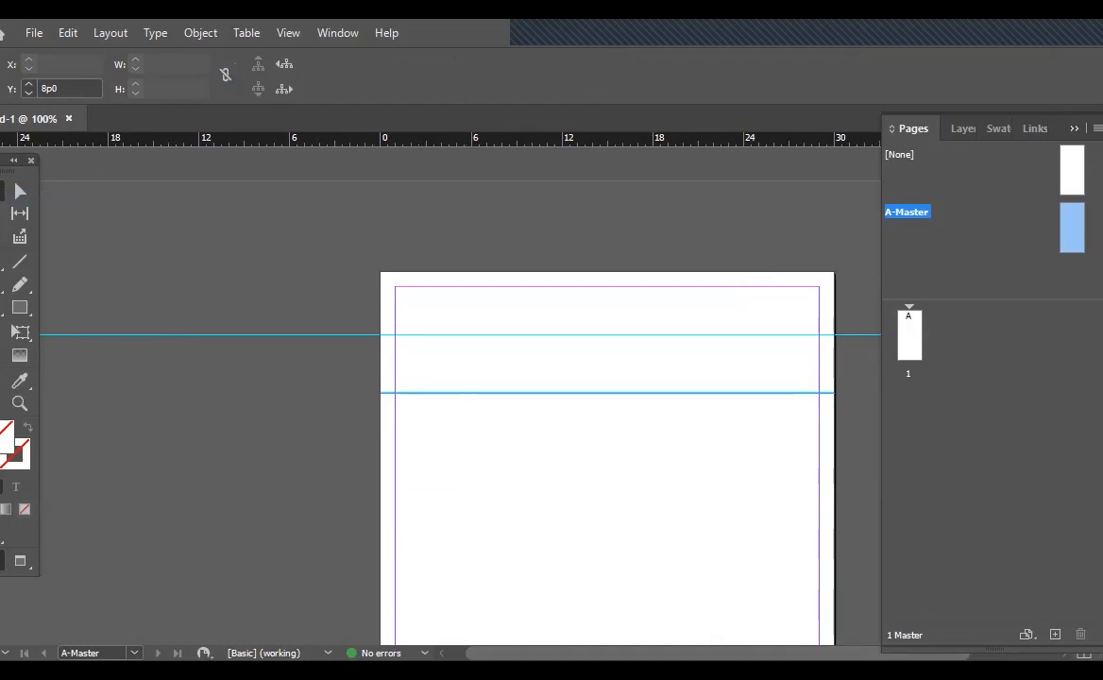
pyautogui.doubleClick(51, 89)
pyautogui.write('9')
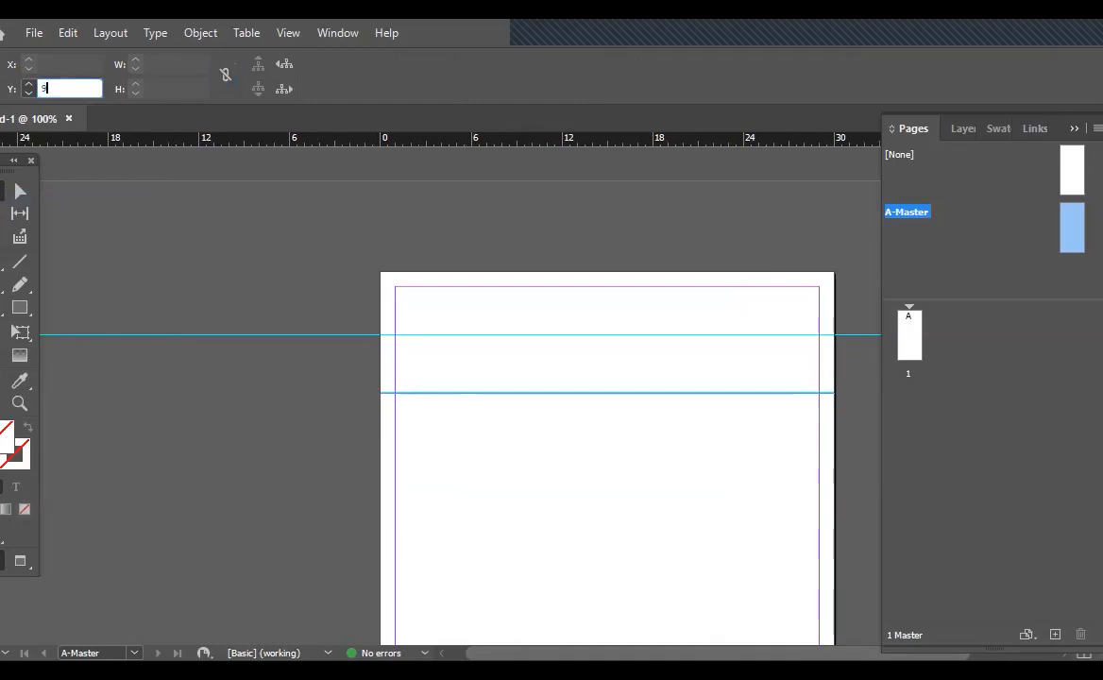
pyautogui.press('Return')
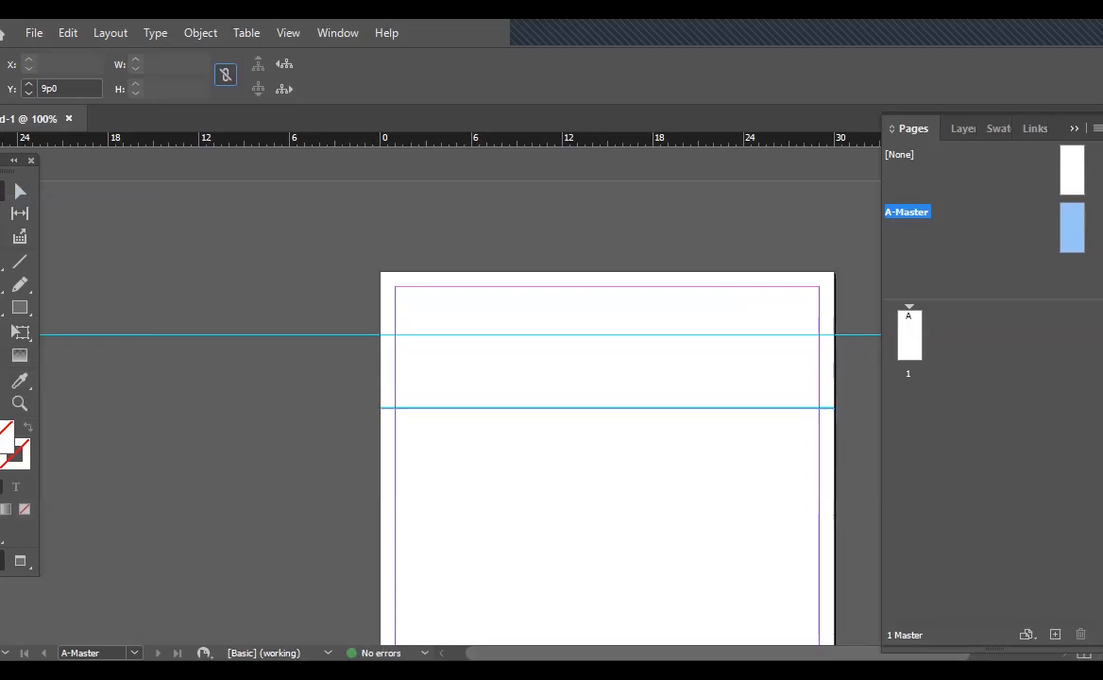
pyautogui.click(510, 253)
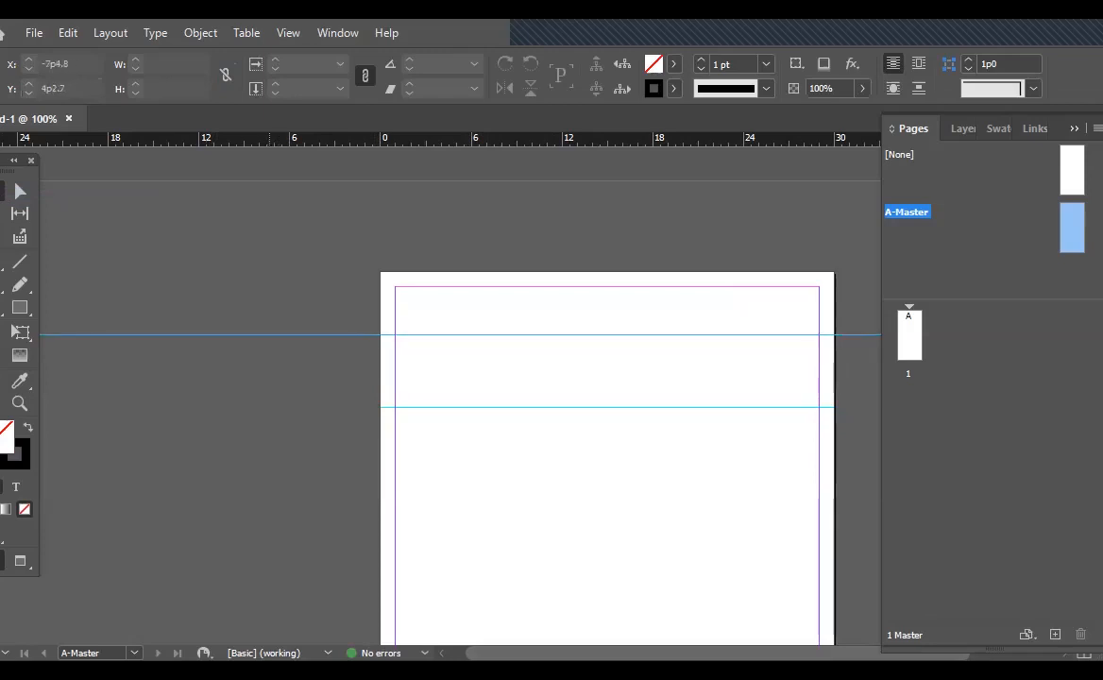
# - Turn the upper spread-wide guide into one confined to the A-Master page and set its Y position to 4p2
pyautogui.moveTo(273, 331); pyautogui.dragTo(428, 333)
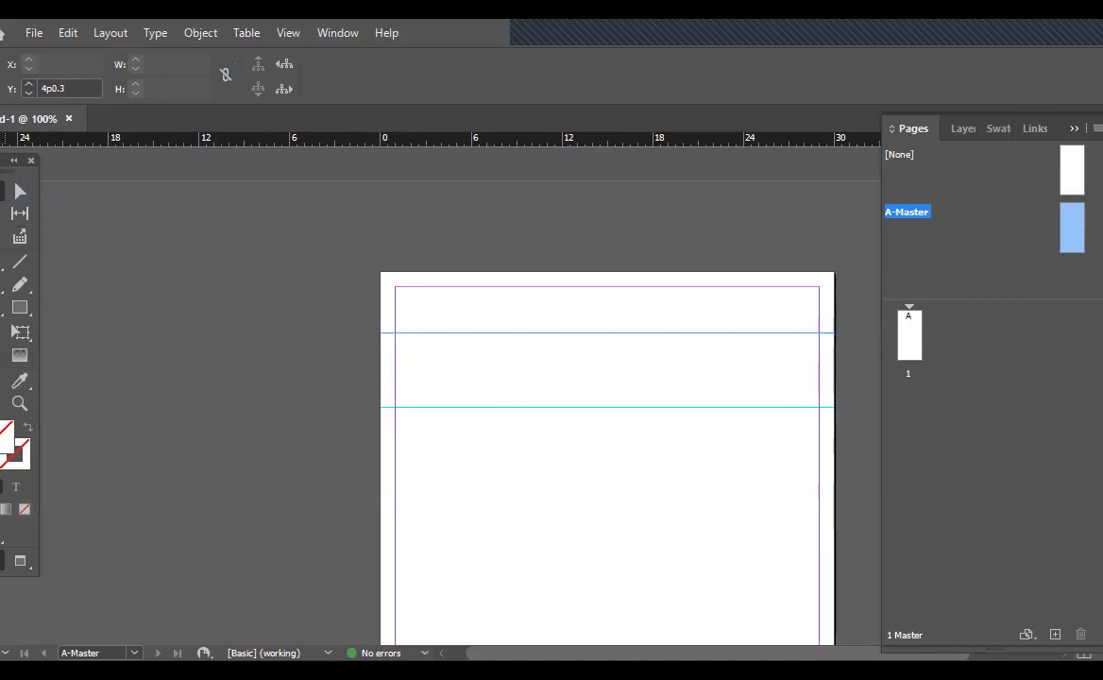
pyautogui.click(28, 84)
pyautogui.click(29, 85)
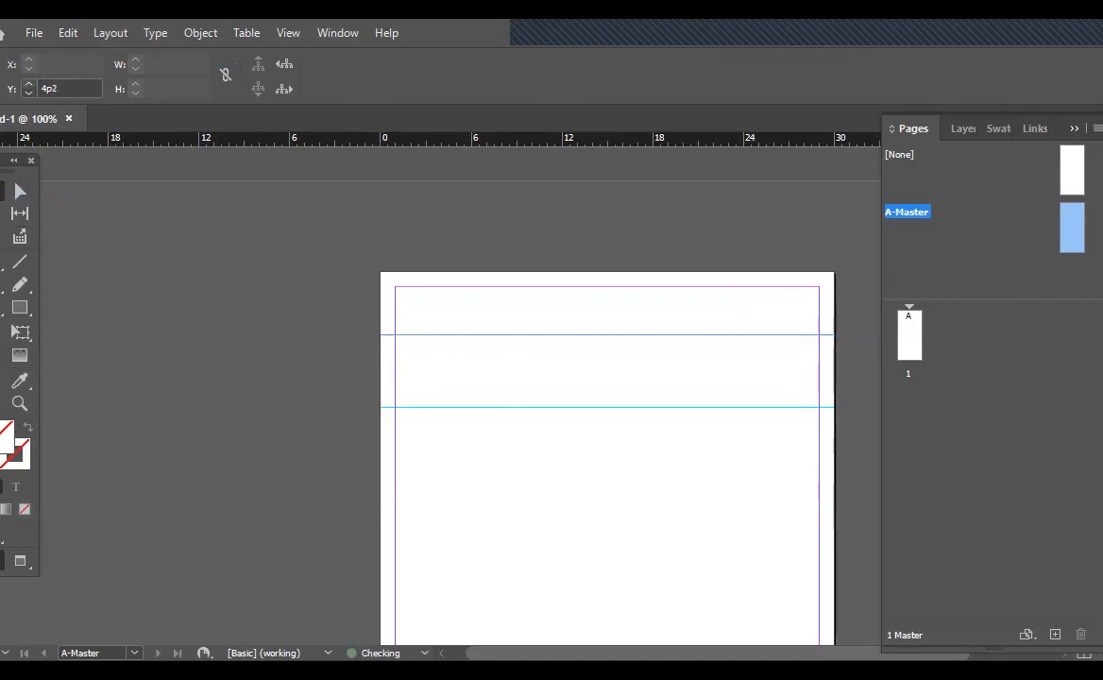